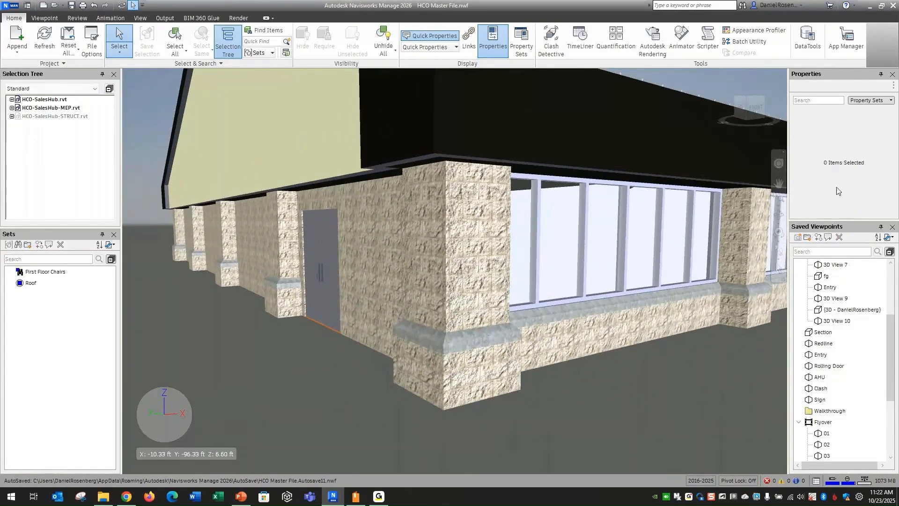
# Step through the saved Flyover viewpoints 01 to 09 in order.
pyautogui.scroll(-2, 871, 360)
pyautogui.moveTo(892, 371); pyautogui.dragTo(896, 390)
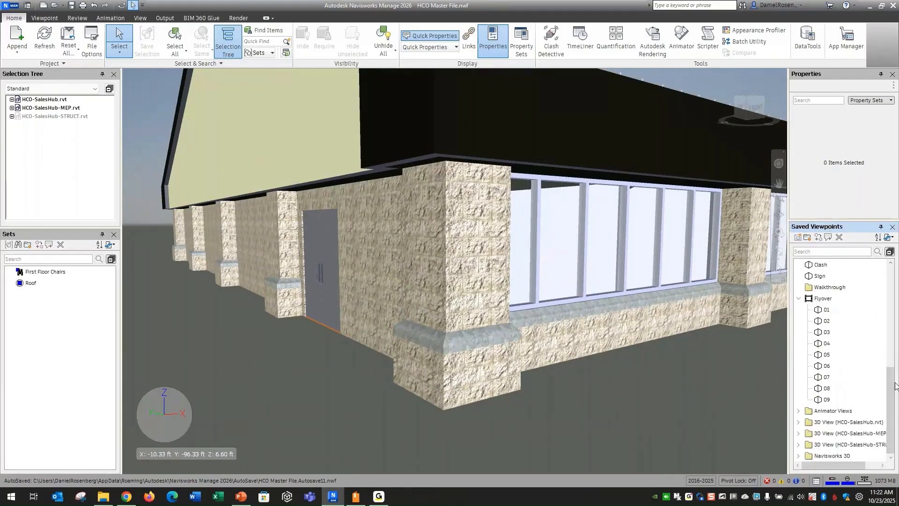
pyautogui.click(833, 311)
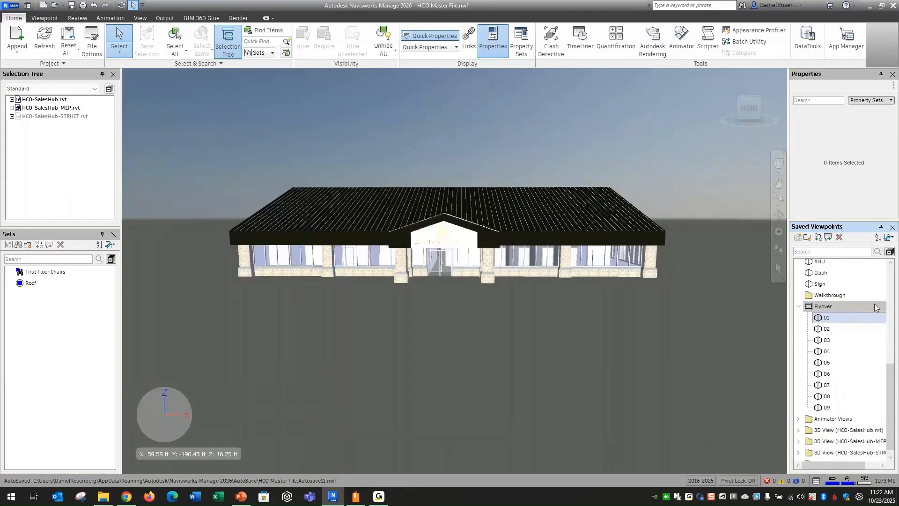
pyautogui.click(827, 329)
pyautogui.click(827, 340)
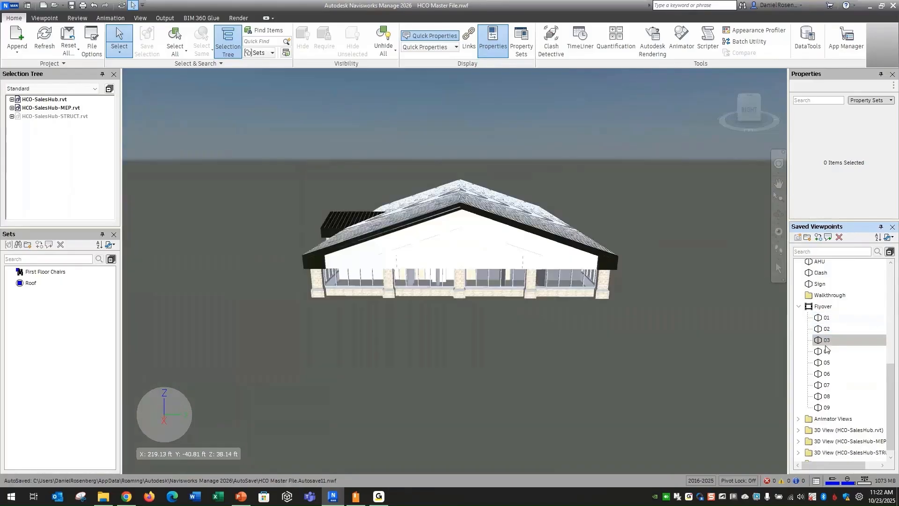
pyautogui.click(827, 351)
pyautogui.click(827, 362)
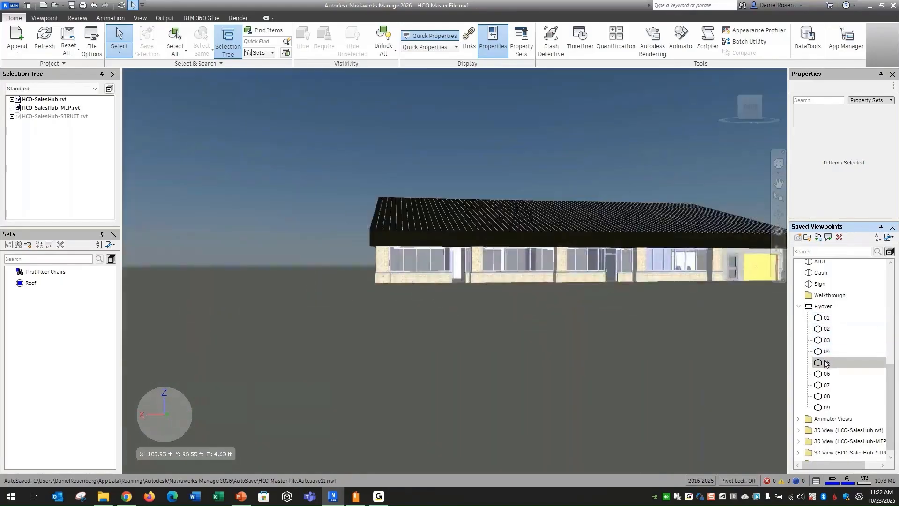
pyautogui.click(827, 373)
pyautogui.click(827, 385)
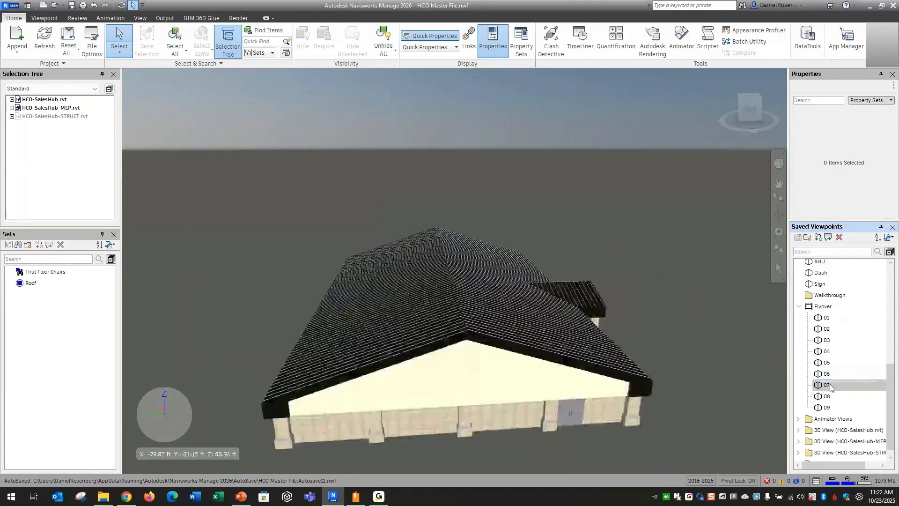
pyautogui.click(827, 396)
pyautogui.click(827, 407)
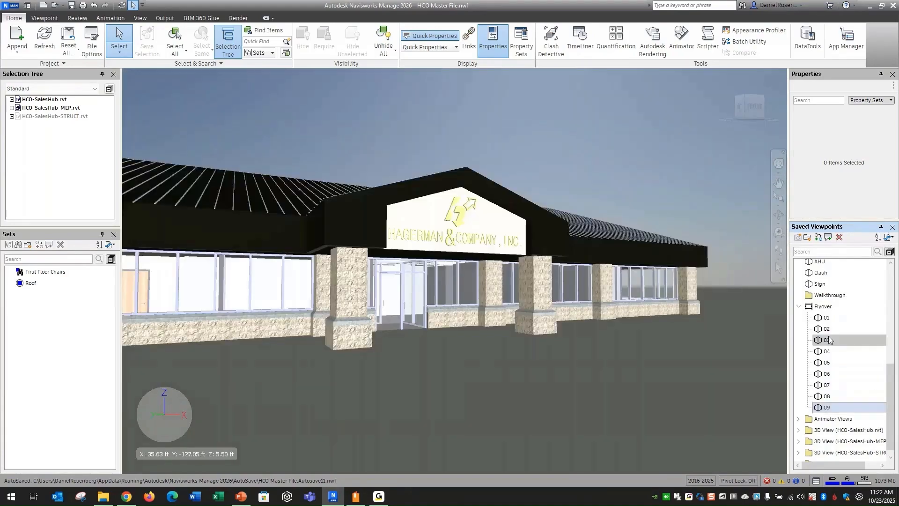
# Revisit Flyover viewpoints 01, 02 and 03.
pyautogui.click(828, 318)
pyautogui.click(828, 328)
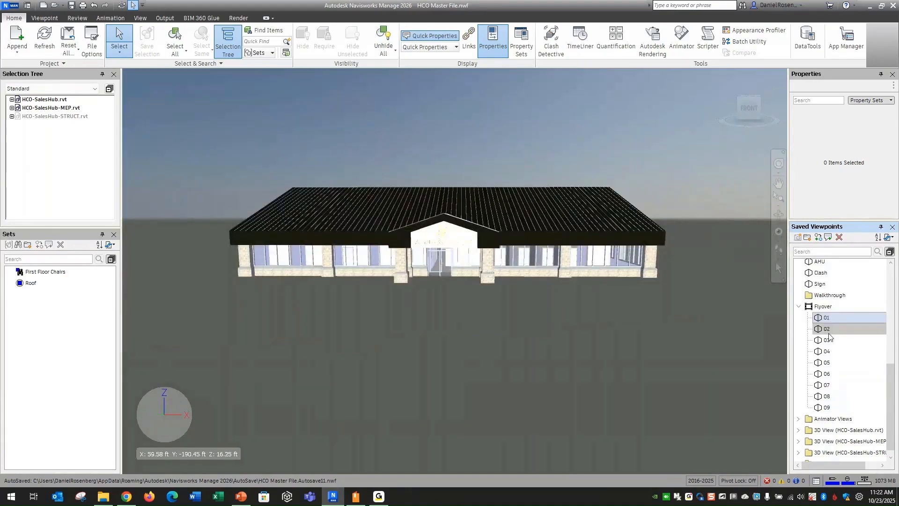
pyautogui.click(828, 340)
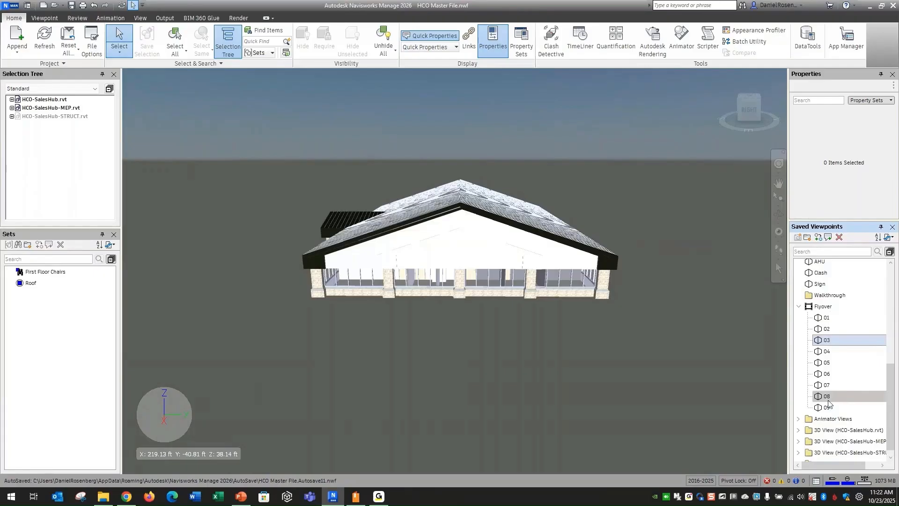
# Select the Flyover viewpoint folder as an animation and play it from the start.
pyautogui.click(802, 309)
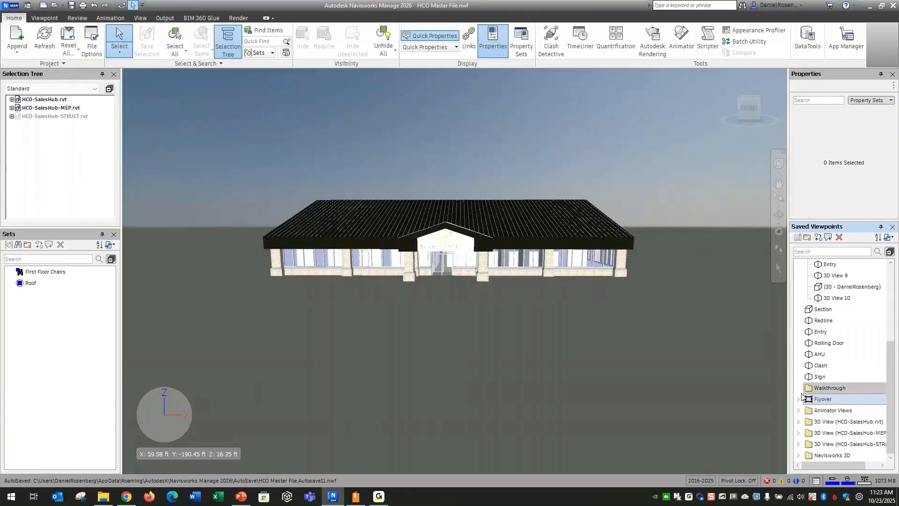
pyautogui.scroll(1, 799, 406)
pyautogui.scroll(-2, 799, 406)
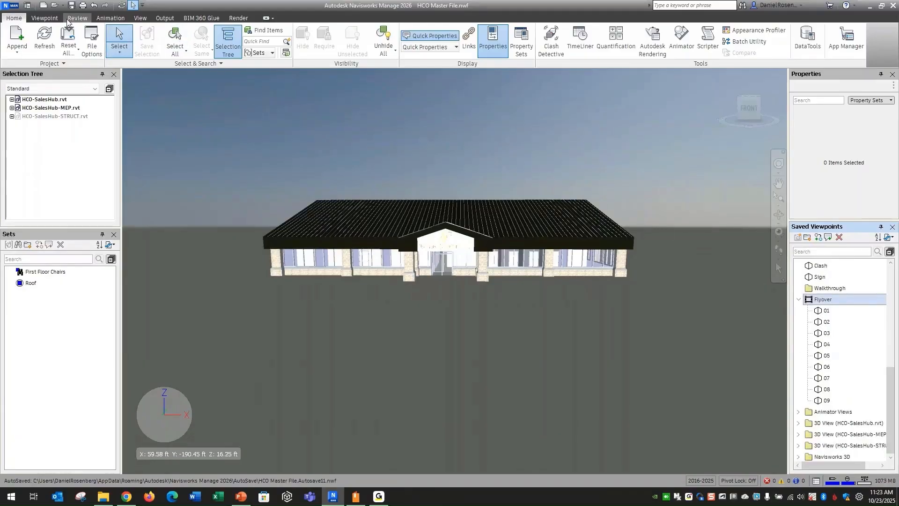
pyautogui.click(108, 17)
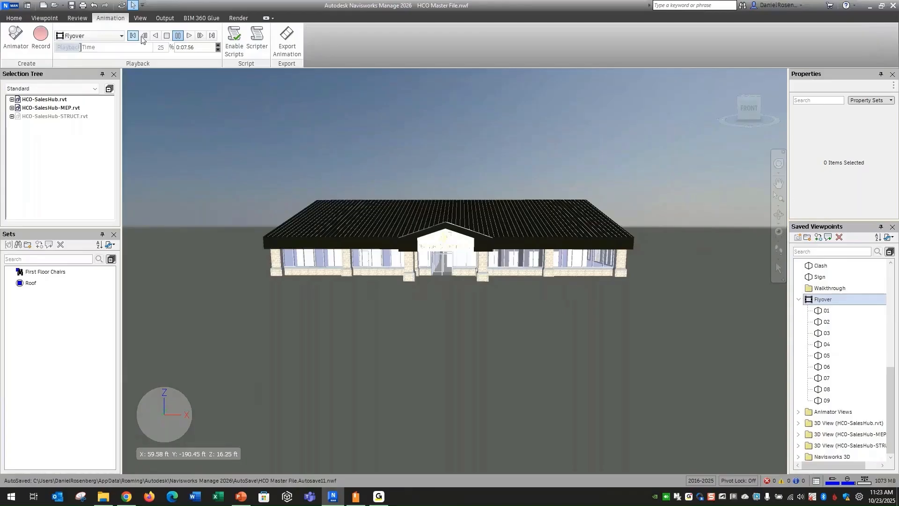
pyautogui.click(167, 37)
pyautogui.click(189, 35)
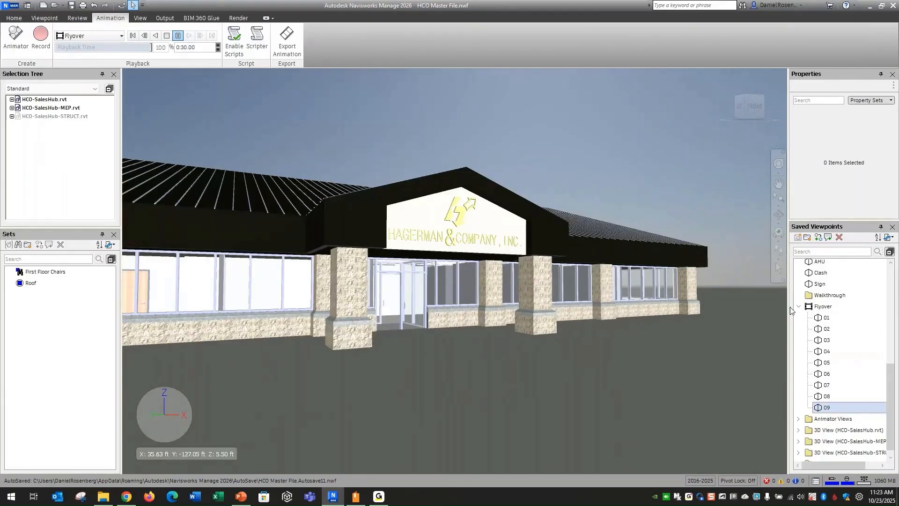
# Open the Flyover animation's Edit Animation settings and close them without changes.
pyautogui.rightClick(816, 309)
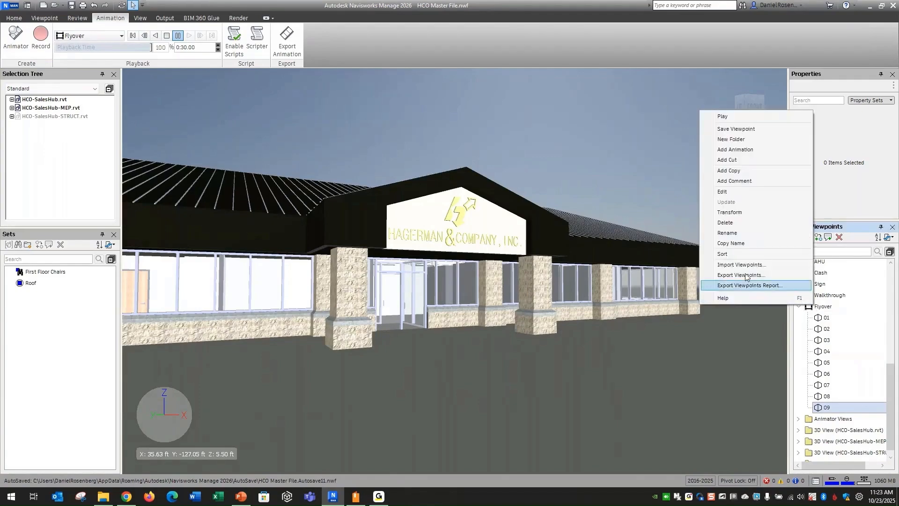
pyautogui.click(729, 193)
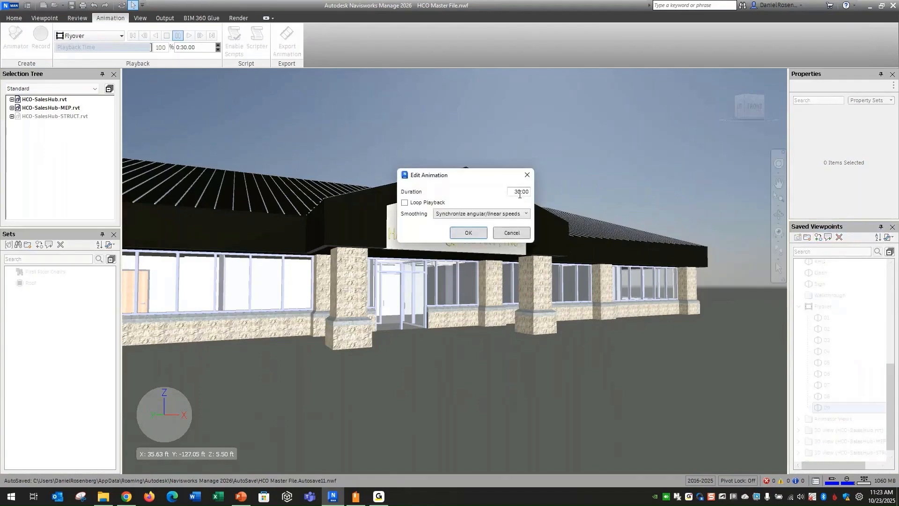
pyautogui.click(527, 174)
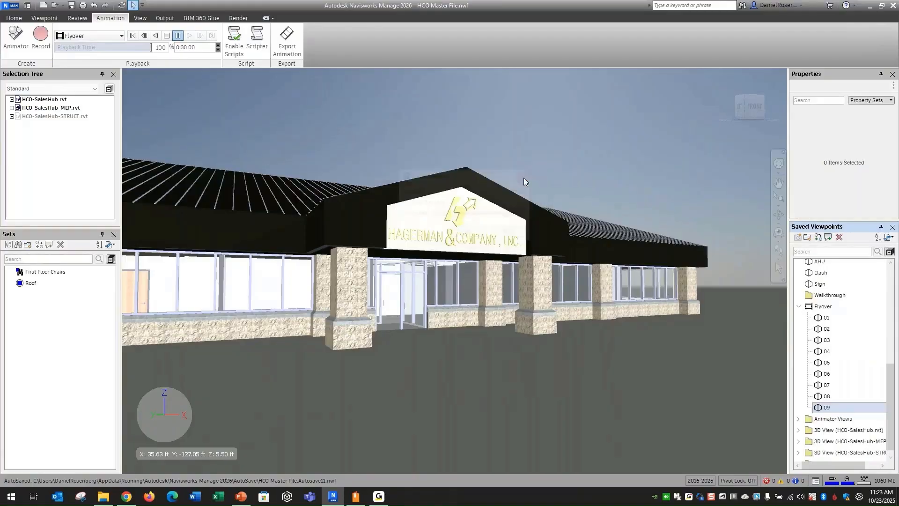
# Open the Animator window and move it over the viewport, re-expanding the Flyover folder.
pyautogui.click(799, 307)
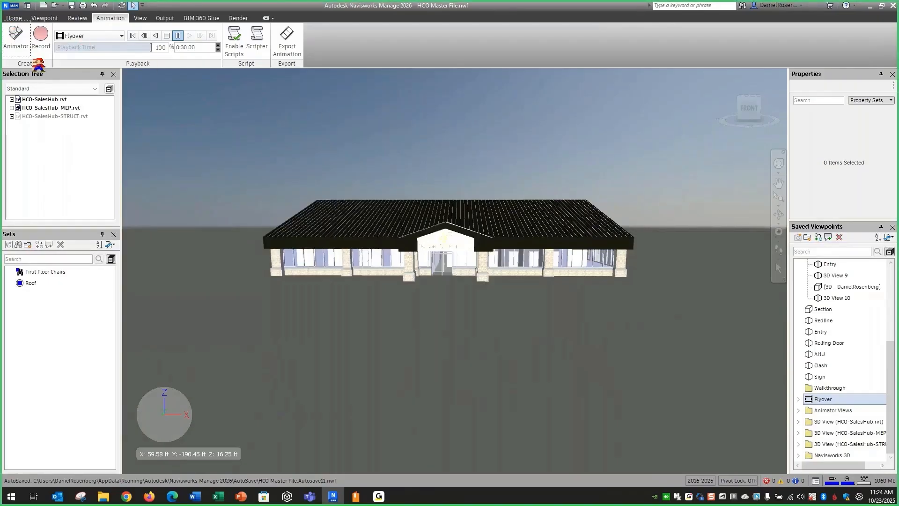
pyautogui.click(21, 44)
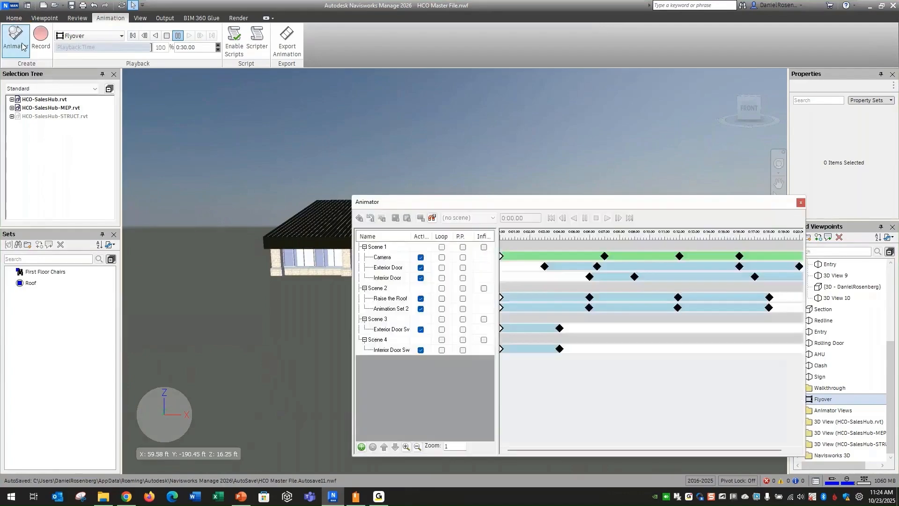
pyautogui.moveTo(546, 206); pyautogui.dragTo(392, 168)
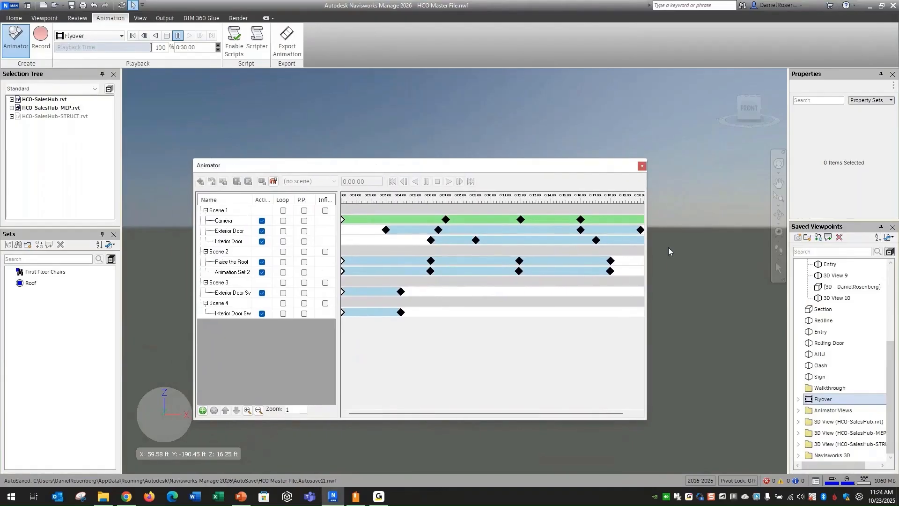
pyautogui.moveTo(891, 368); pyautogui.dragTo(884, 311)
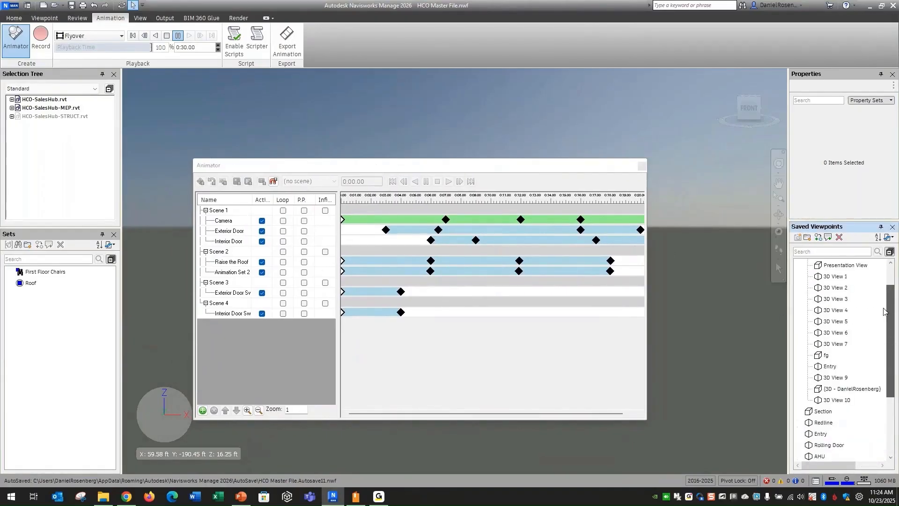
pyautogui.scroll(-3, 815, 403)
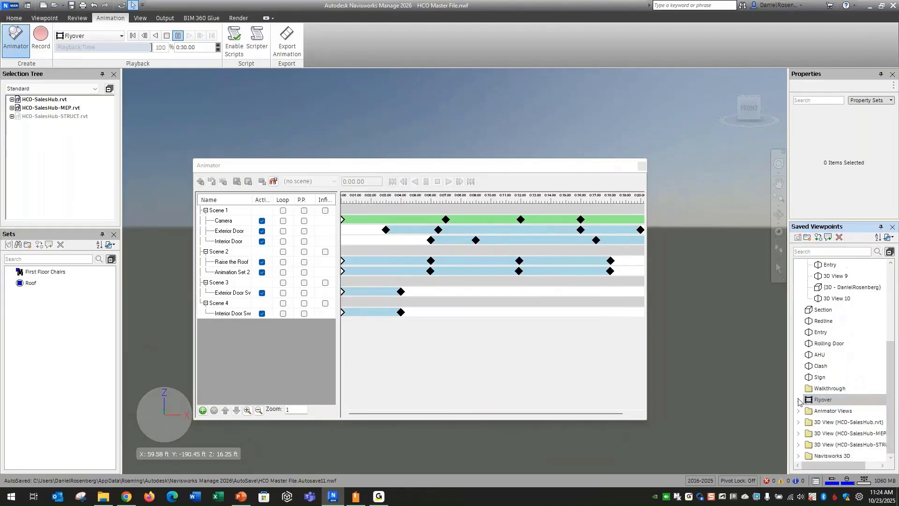
pyautogui.click(798, 400)
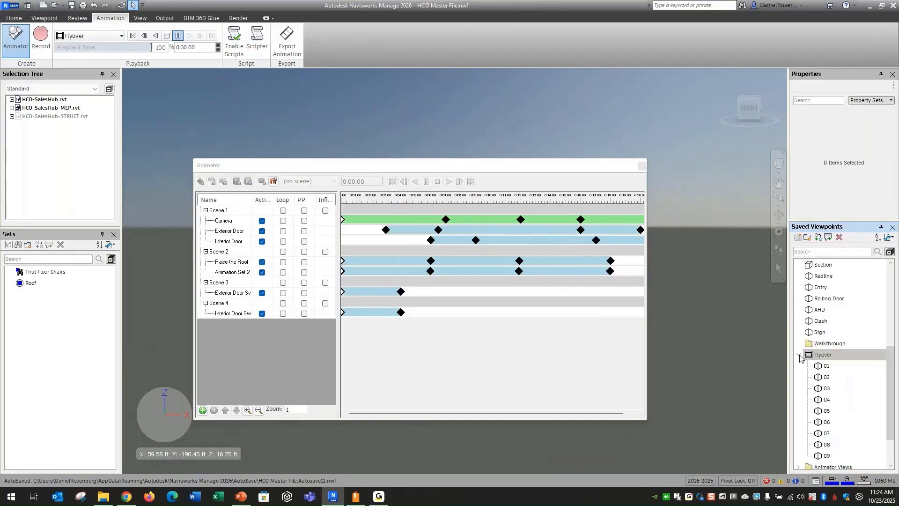
# Select Scene 1 and dock the Animator window along the bottom of the viewport.
pyautogui.click(433, 166)
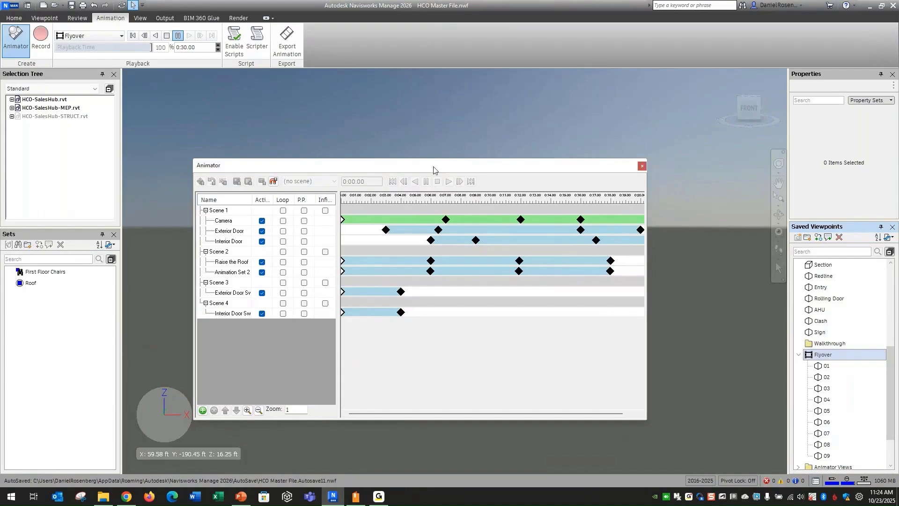
pyautogui.moveTo(434, 168); pyautogui.dragTo(449, 187)
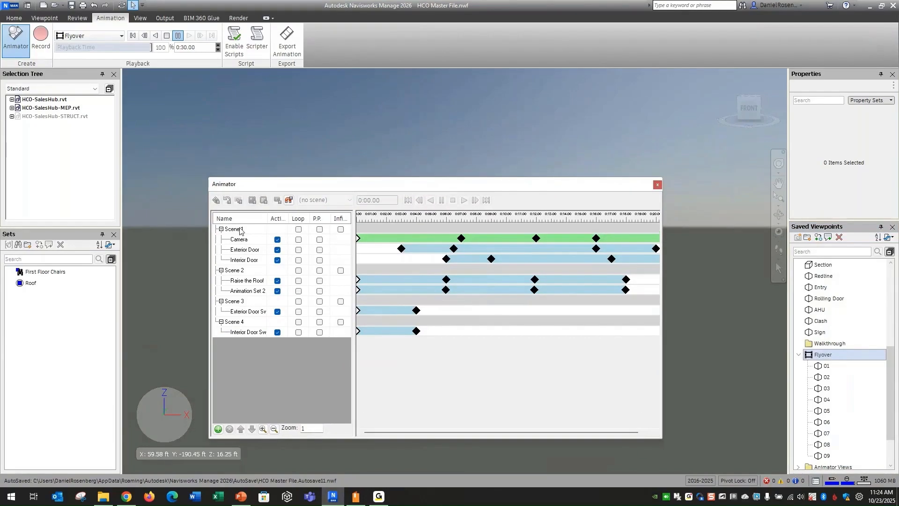
pyautogui.moveTo(373, 188); pyautogui.dragTo(383, 315)
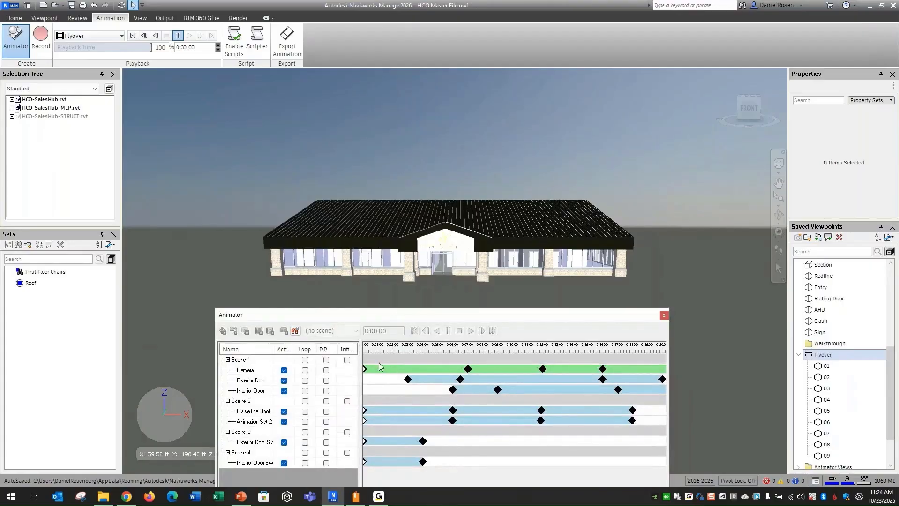
pyautogui.click(240, 360)
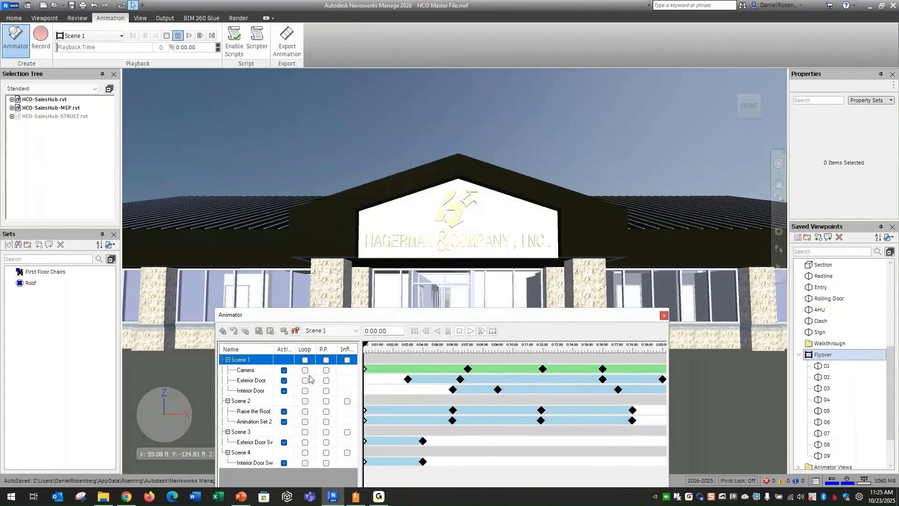
pyautogui.moveTo(376, 318); pyautogui.dragTo(454, 294)
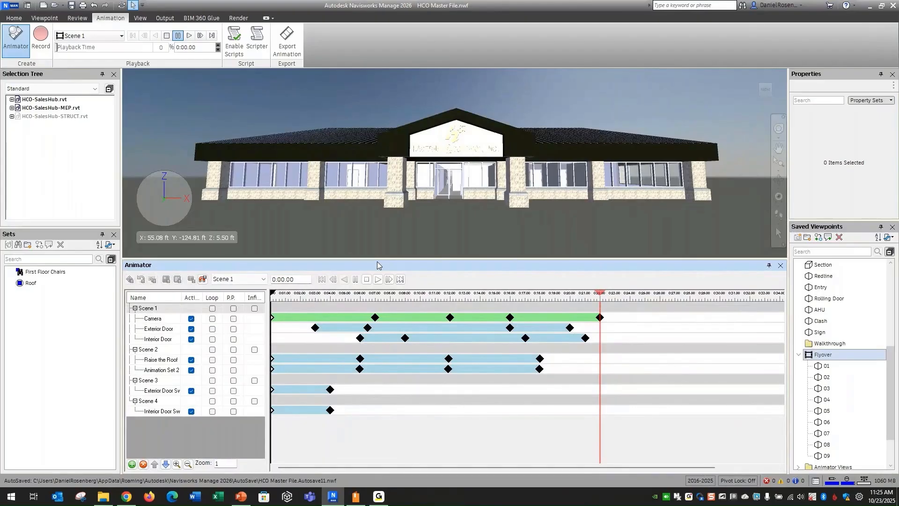
pyautogui.moveTo(377, 261); pyautogui.dragTo(447, 293)
# Select the Camera track of Scene 1 and play the scene.
pyautogui.click(162, 319)
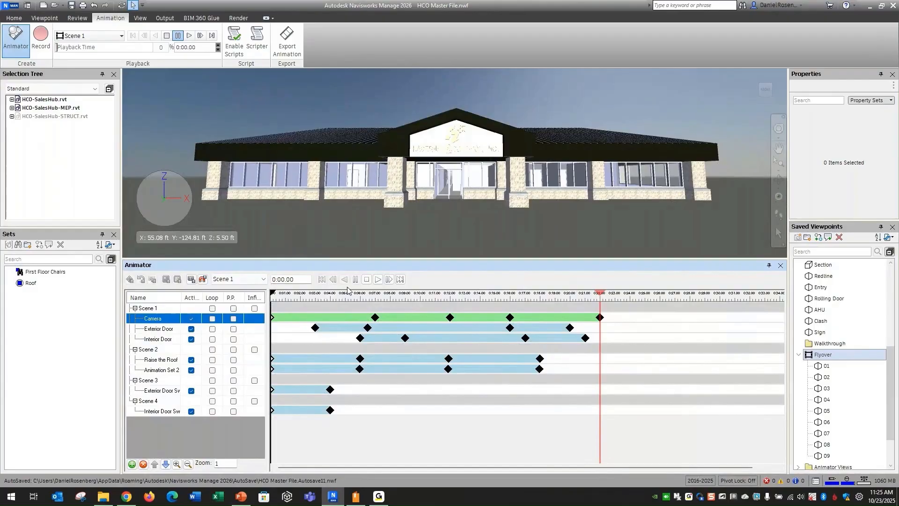
pyautogui.click(378, 279)
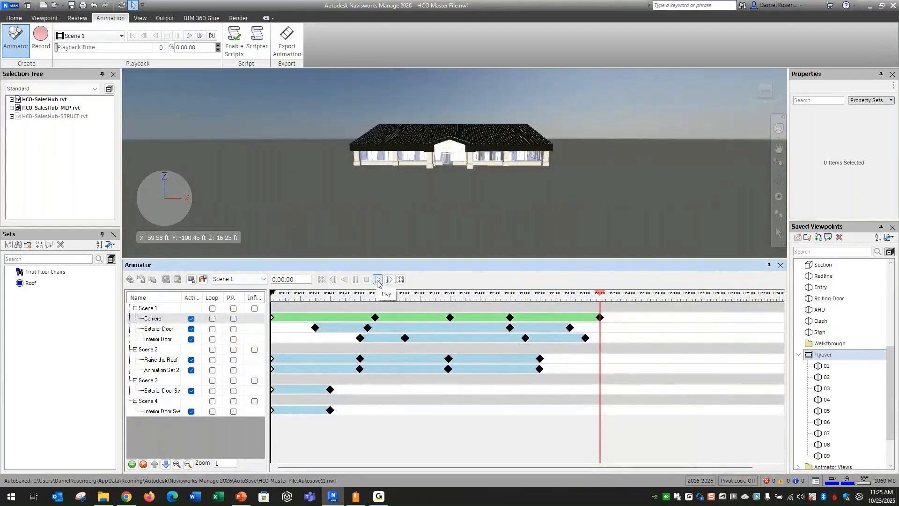
pyautogui.click(377, 279)
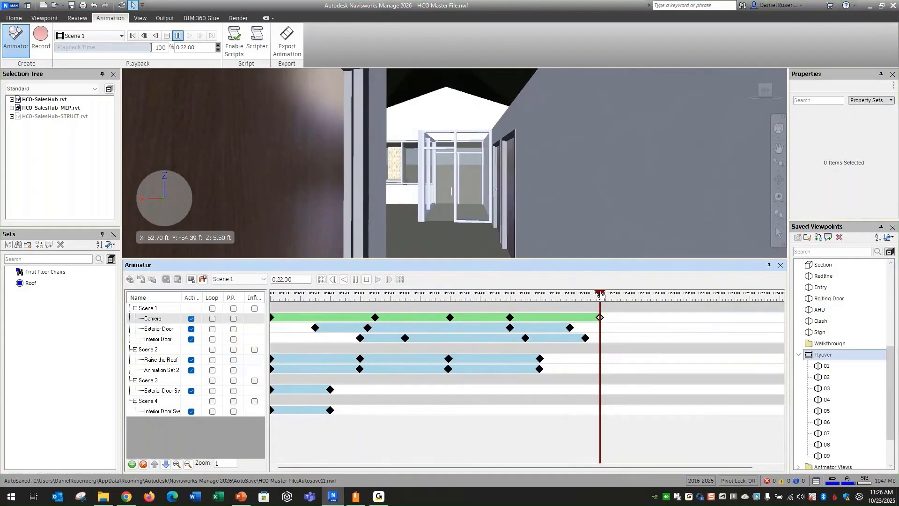
# Scrub the Scene 1 time slider near its end, then stop and replay the scene.
pyautogui.moveTo(601, 295)
pyautogui.mouseDown()
pyautogui.moveTo(271, 296)
pyautogui.moveTo(600, 302)
pyautogui.mouseUp()
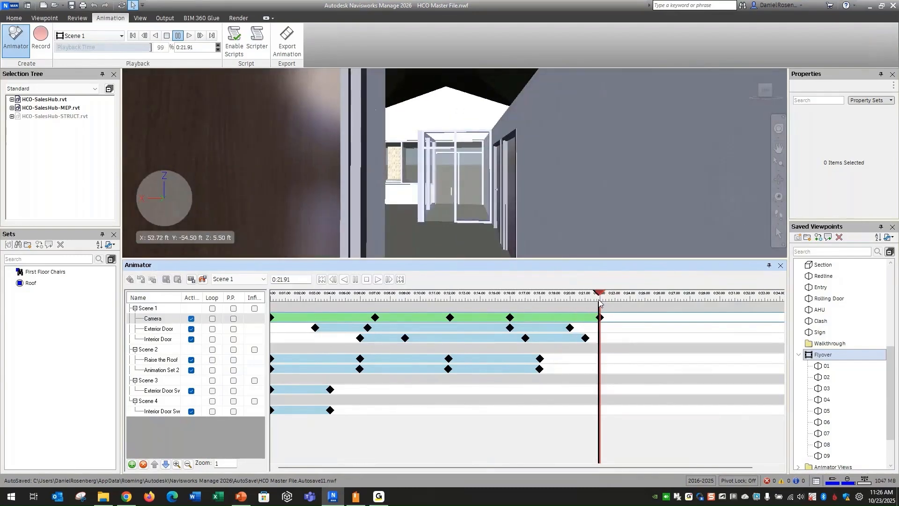
pyautogui.moveTo(599, 302); pyautogui.dragTo(599, 301)
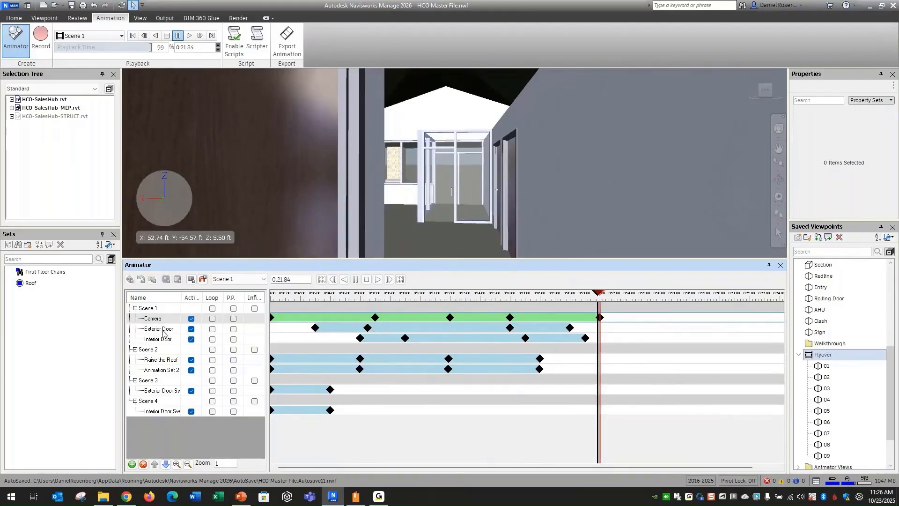
pyautogui.click(366, 279)
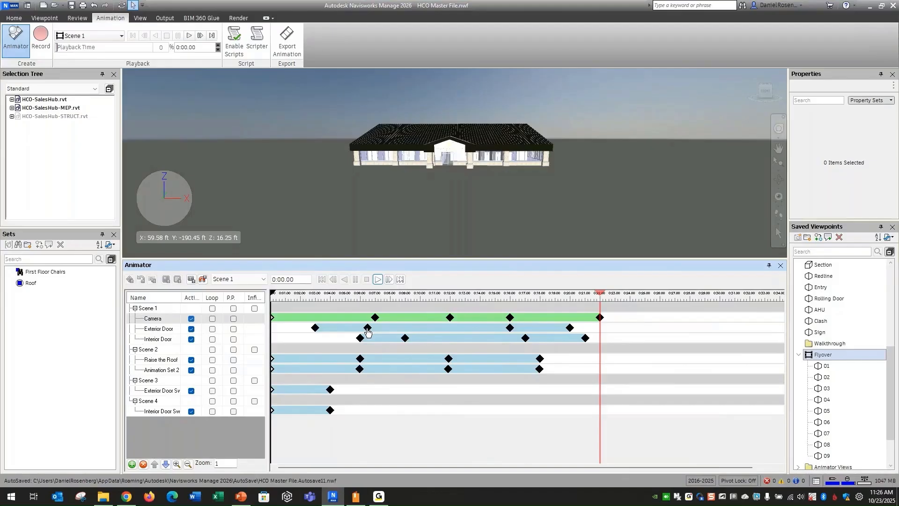
pyautogui.click(378, 279)
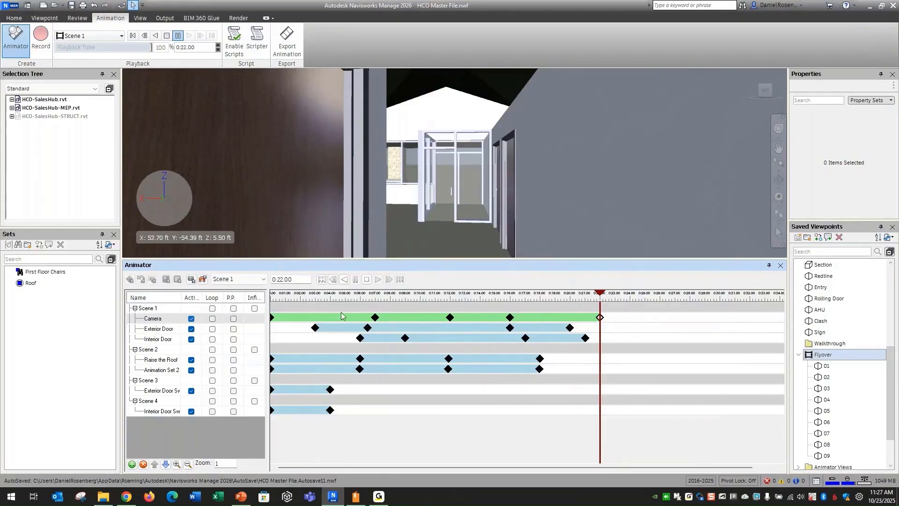
# Select Scene 2 in the Animator and orbit the model view.
pyautogui.click(149, 350)
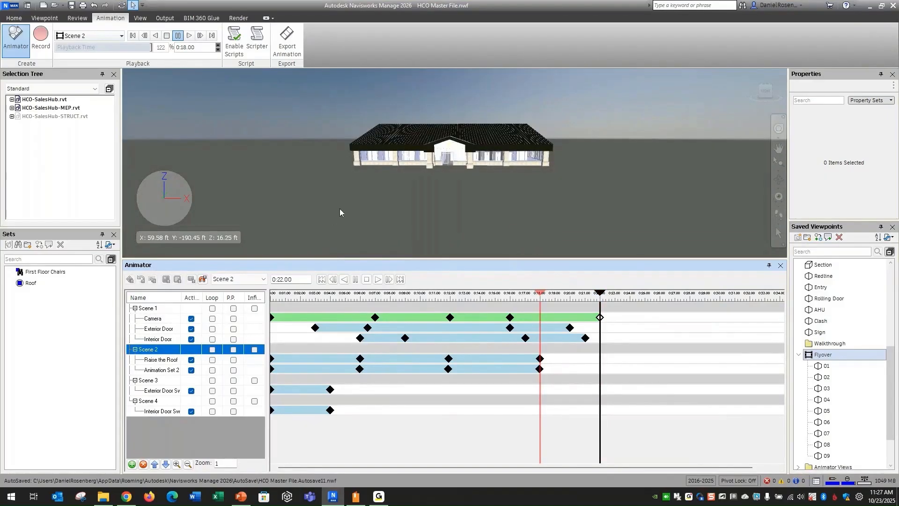
pyautogui.keyDown('shift'); pyautogui.moveTo(337, 199); pyautogui.dragTo(427, 194, button='middle'); pyautogui.keyUp('shift')
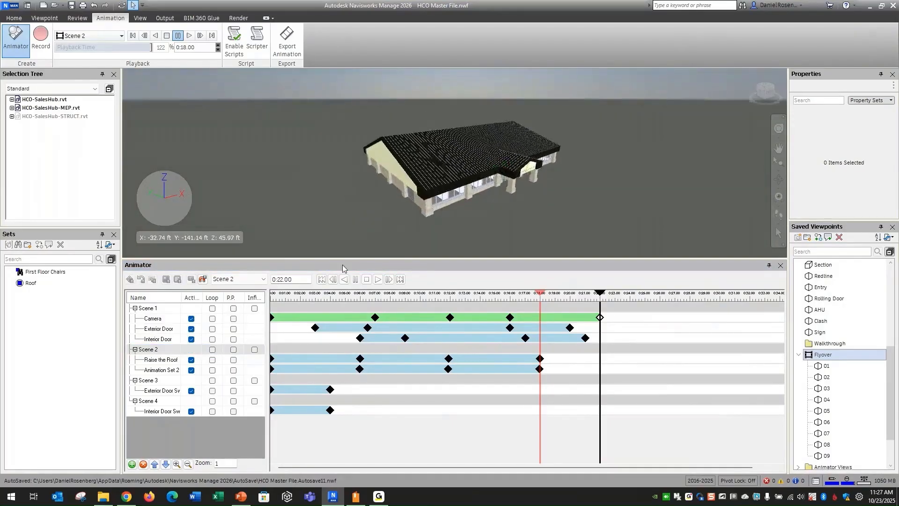
# Rewind Scene 2 to its start and play it, following the roof-raising animation around the model.
pyautogui.click(368, 279)
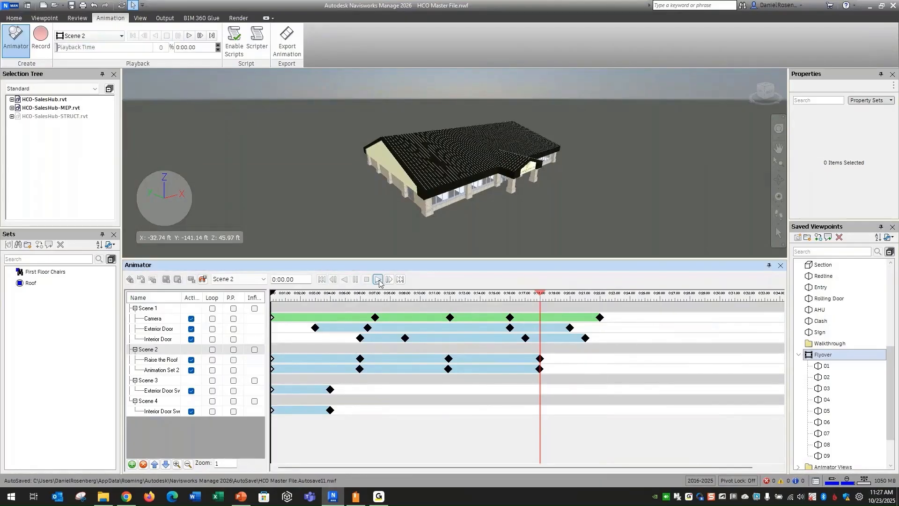
pyautogui.click(378, 279)
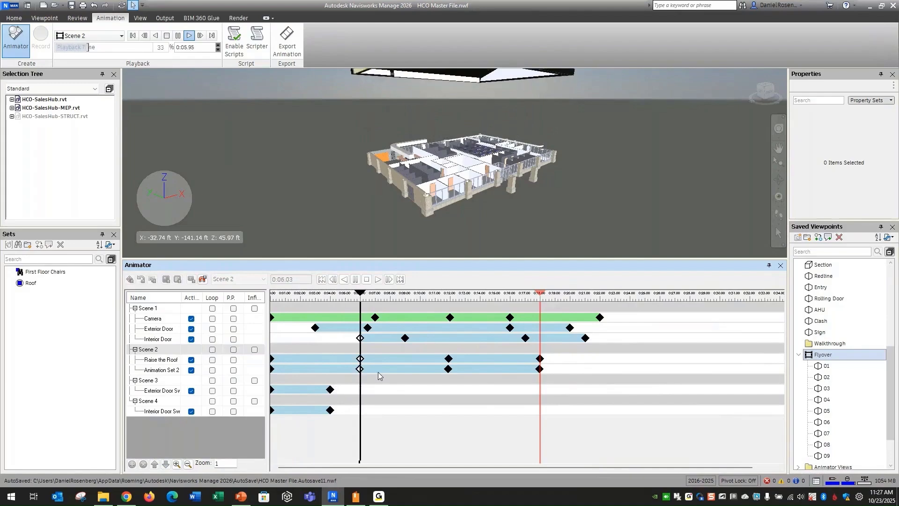
pyautogui.scroll(-3, 431, 239)
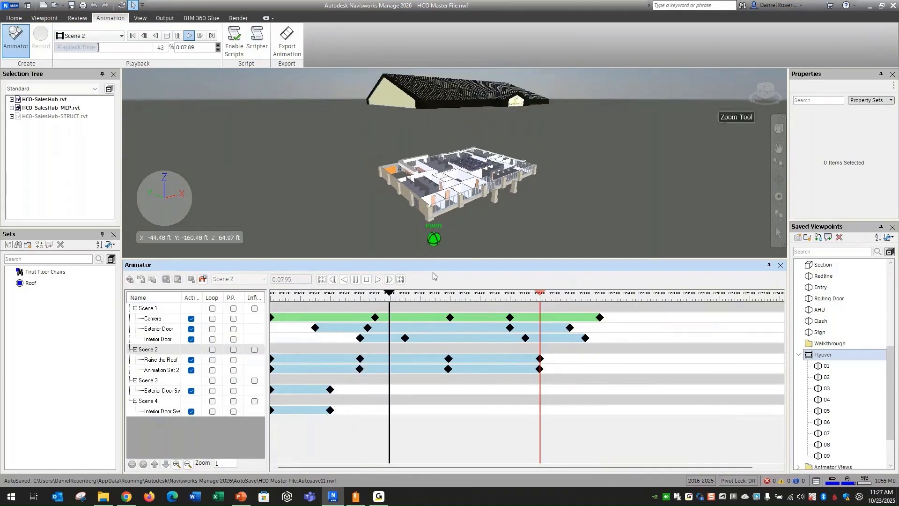
pyautogui.keyDown('shift'); pyautogui.moveTo(367, 210); pyautogui.dragTo(642, 196, button='middle'); pyautogui.keyUp('shift')
pyautogui.moveTo(467, 210)
pyautogui.mouseDown(button='middle')
pyautogui.moveTo(515, 176)
pyautogui.moveTo(502, 187)
pyautogui.moveTo(510, 198)
pyautogui.moveTo(483, 218)
pyautogui.mouseUp(button='middle')
# Stop and replay Scene 2 from the beginning to watch the roof lift off again.
pyautogui.click(364, 280)
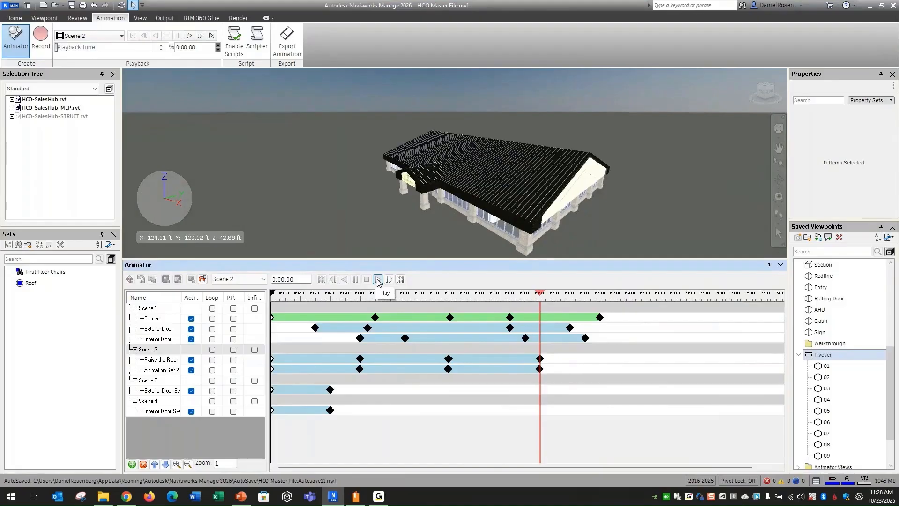
pyautogui.click(378, 280)
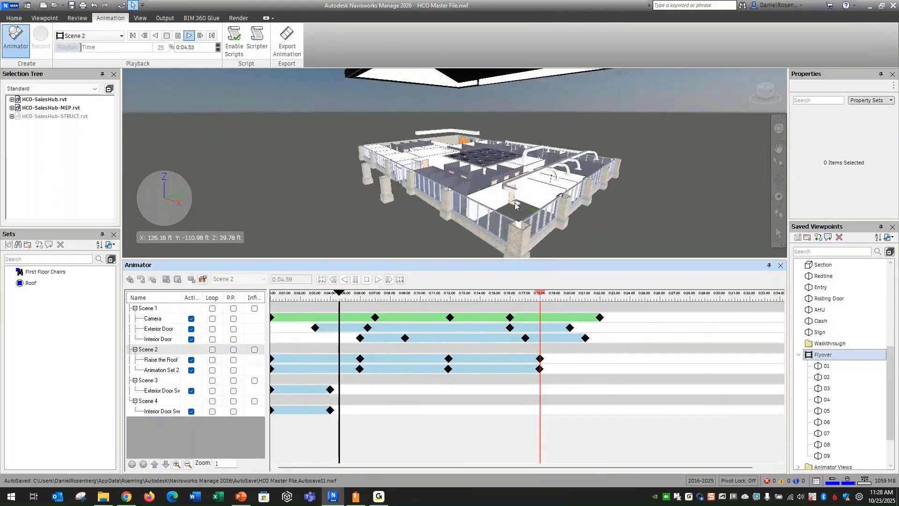
pyautogui.scroll(-3, 545, 214)
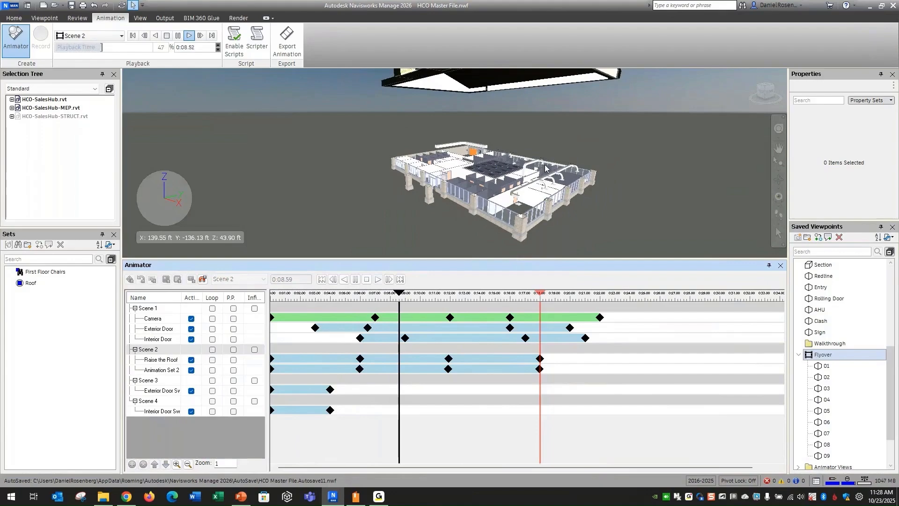
pyautogui.keyDown('shift'); pyautogui.moveTo(563, 181); pyautogui.dragTo(547, 181, button='middle'); pyautogui.keyUp('shift')
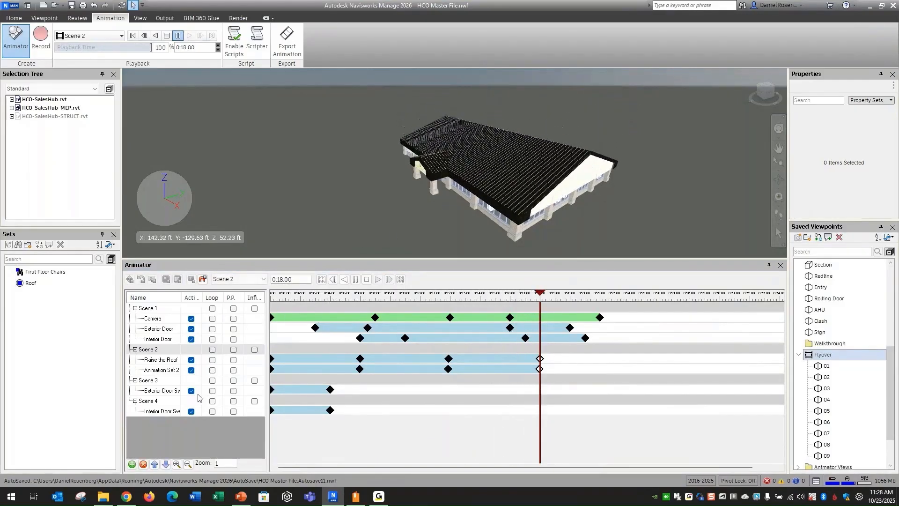
# Select Scene 3's Exterior Door Swing track and zoom in close to the front entrance door.
pyautogui.click(169, 392)
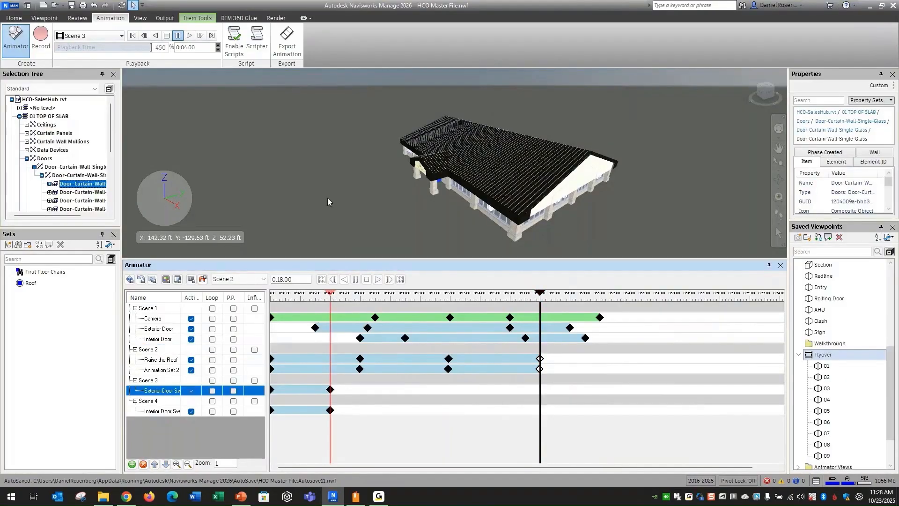
pyautogui.keyDown('shift'); pyautogui.moveTo(327, 202); pyautogui.dragTo(513, 196, button='middle'); pyautogui.keyUp('shift')
pyautogui.scroll(6, 441, 180)
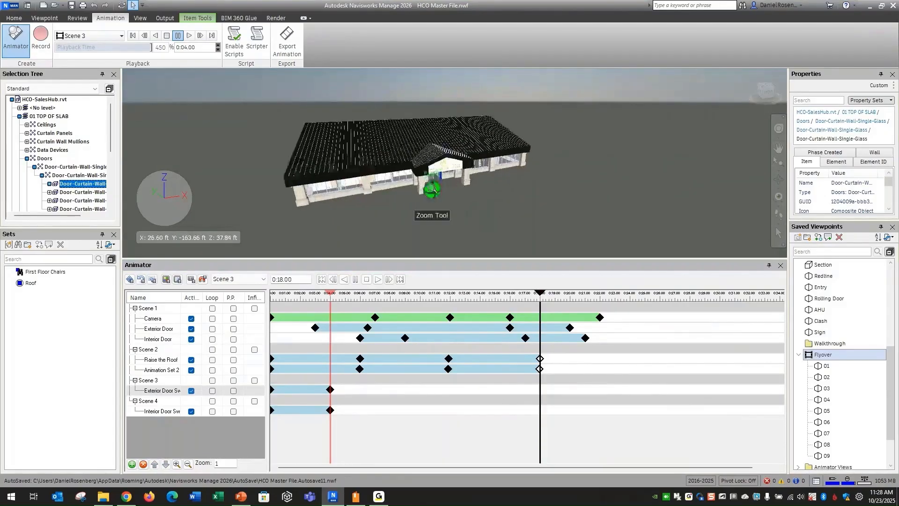
pyautogui.scroll(10, 440, 180)
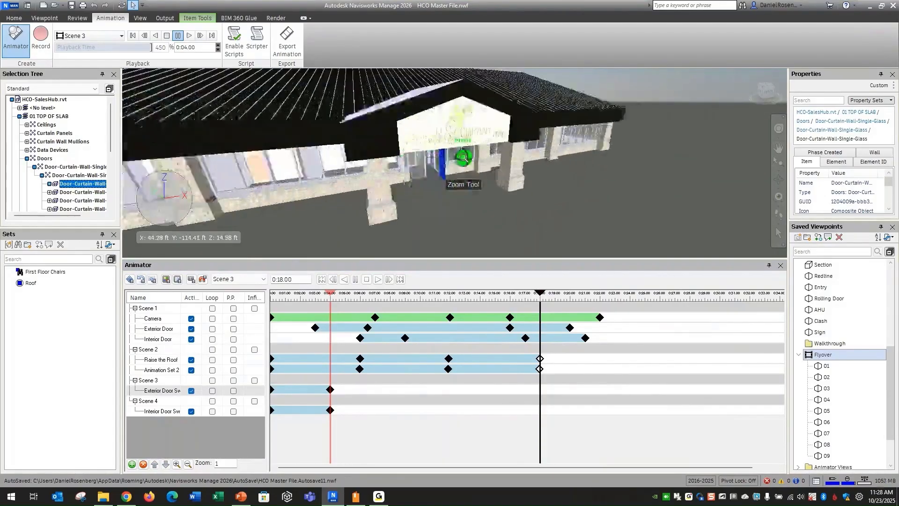
pyautogui.keyDown('shift'); pyautogui.moveTo(398, 190); pyautogui.dragTo(468, 197, button='middle'); pyautogui.keyUp('shift')
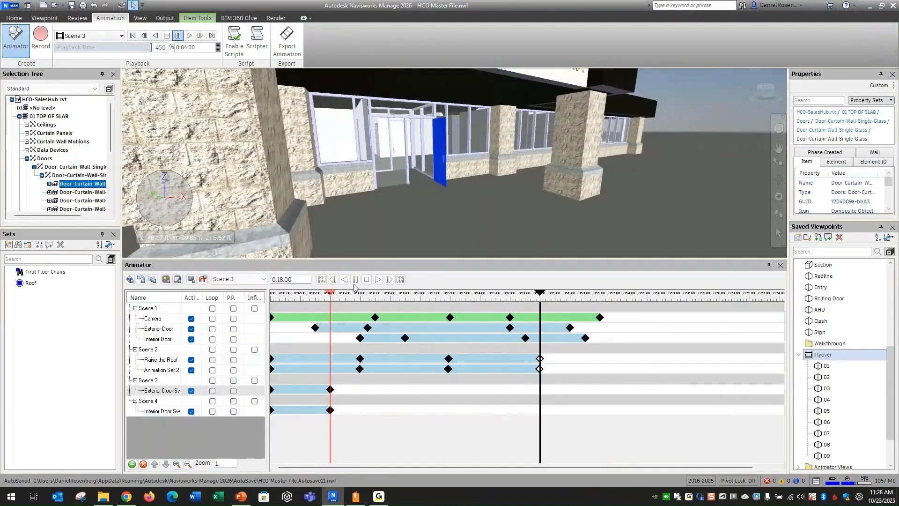
# Rewind Scene 3, clear the selection, and play the exterior door swing animation.
pyautogui.click(366, 279)
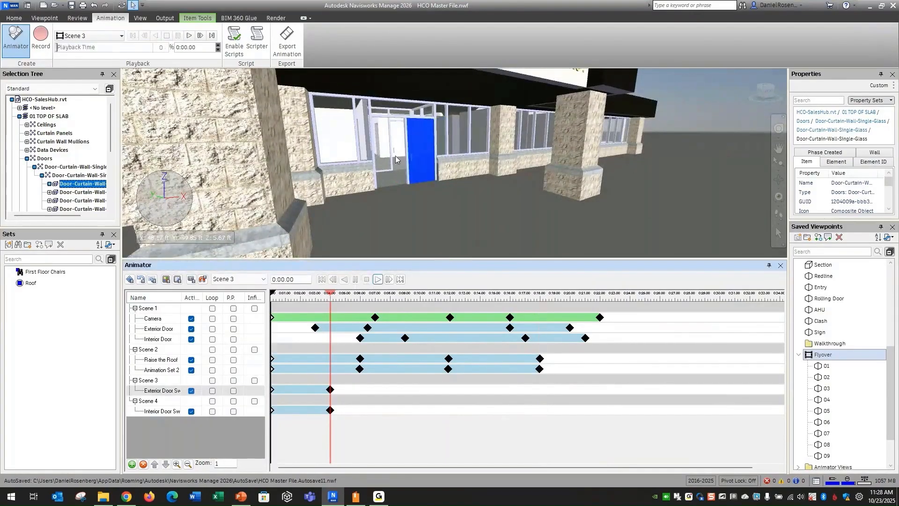
pyautogui.scroll(3, 395, 156)
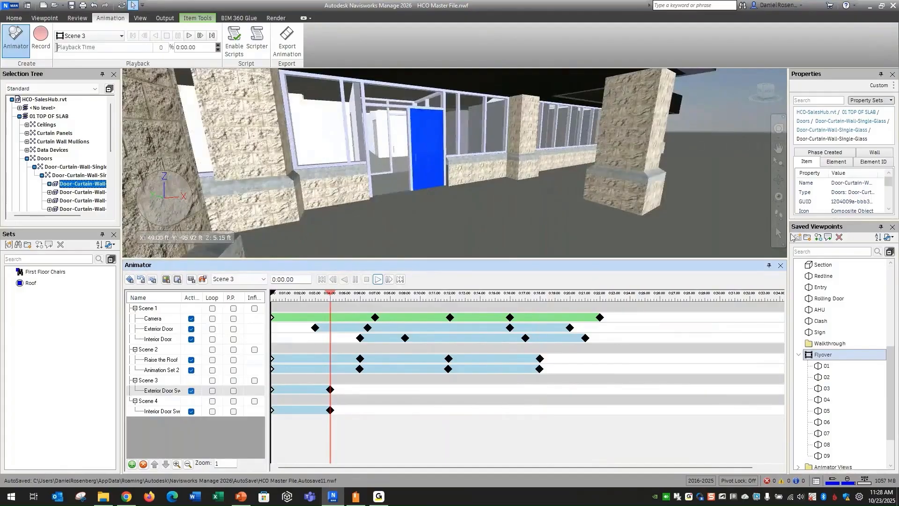
pyautogui.click(609, 233)
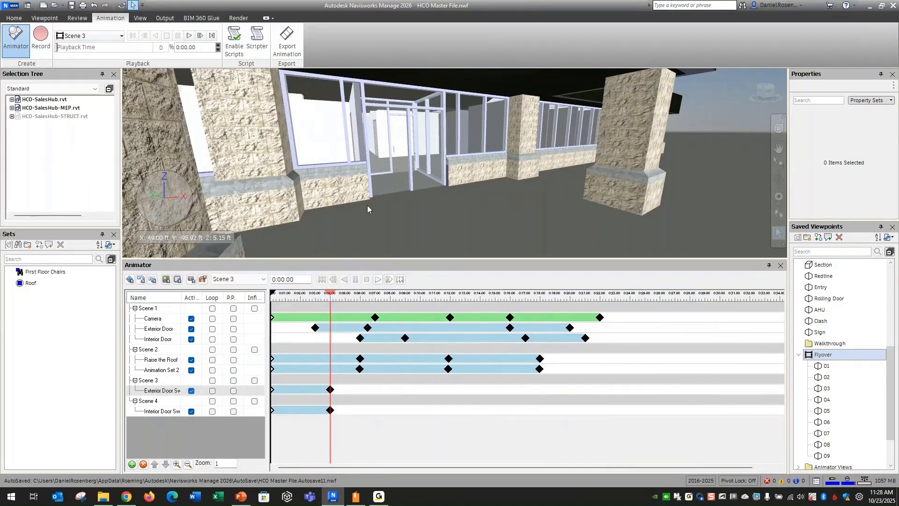
pyautogui.click(378, 279)
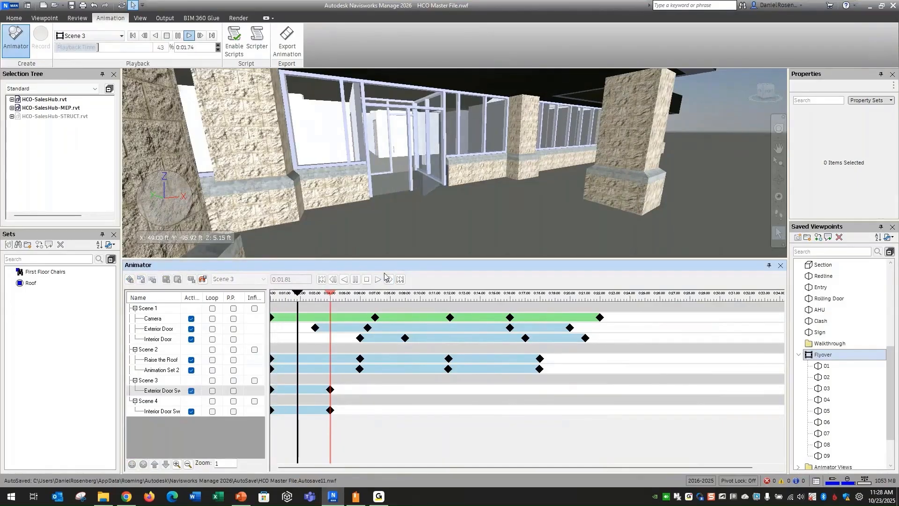